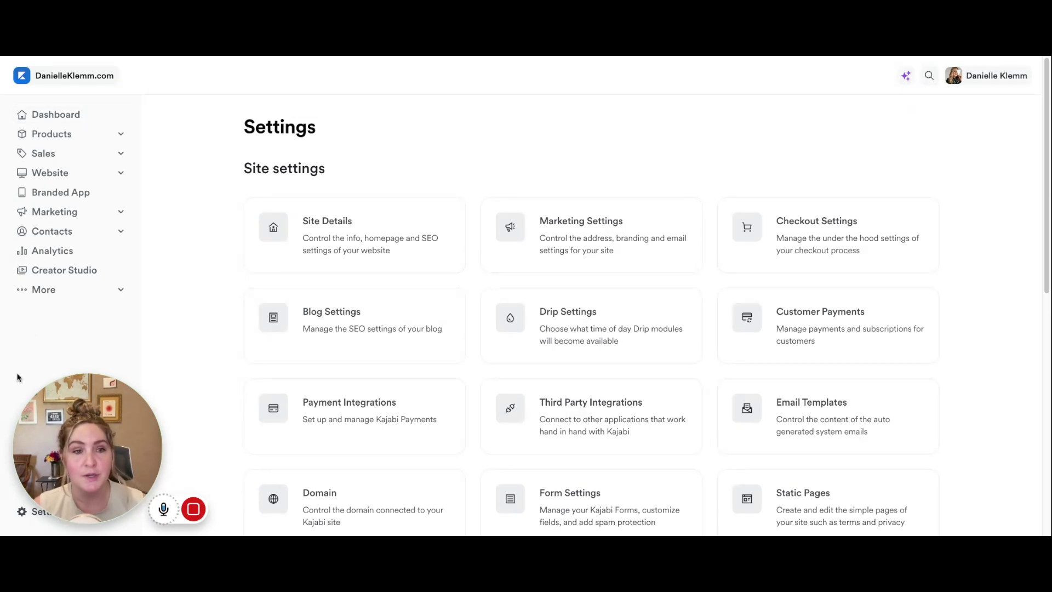
Scroll Settings down to Account settings and open the Account Users card
{"action": "mouse_move", "coordinate": [106, 429]}
{"action": "left_mouse_down"}
{"action": "mouse_move", "coordinate": [973, 429]}
{"action": "mouse_move", "coordinate": [791, 434]}
{"action": "left_mouse_up"}
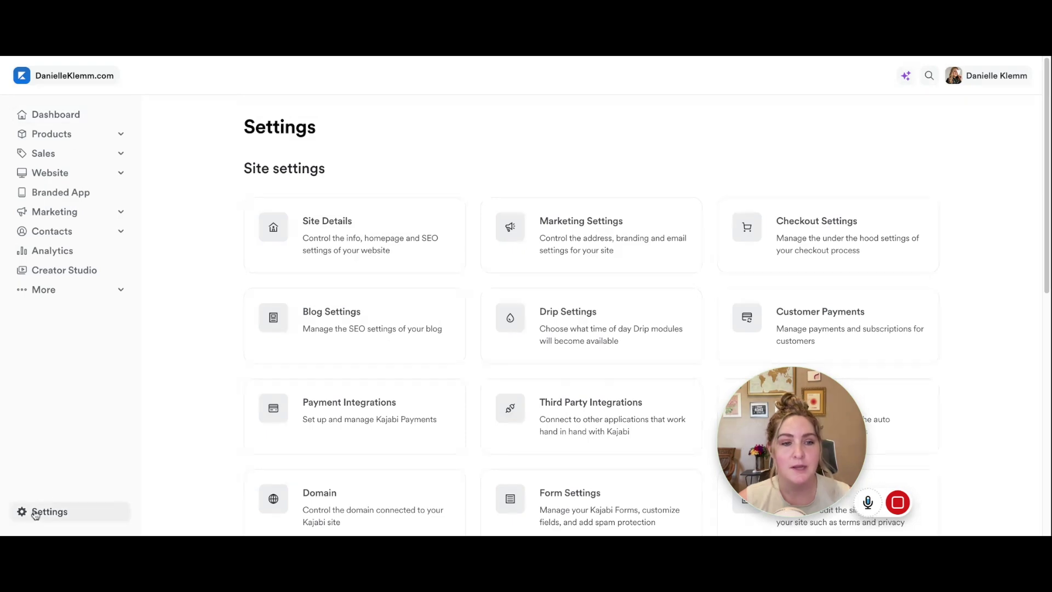
{"action": "scroll", "coordinate": [350, 305], "scroll_direction": "down", "scroll_amount": 3}
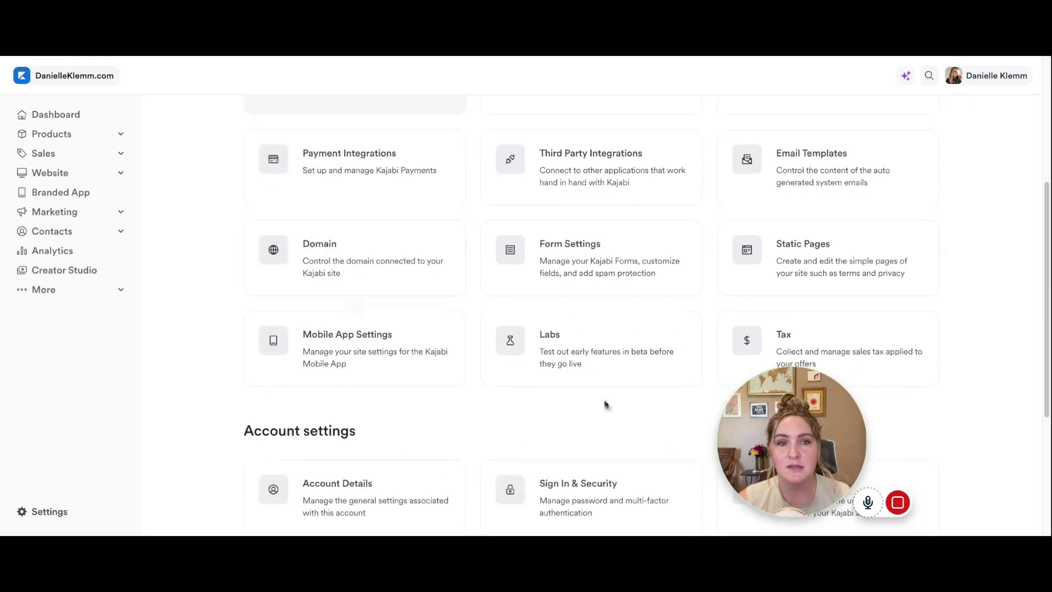
{"action": "mouse_move", "coordinate": [739, 423]}
{"action": "left_mouse_down"}
{"action": "mouse_move", "coordinate": [160, 411]}
{"action": "mouse_move", "coordinate": [25, 356]}
{"action": "left_mouse_up"}
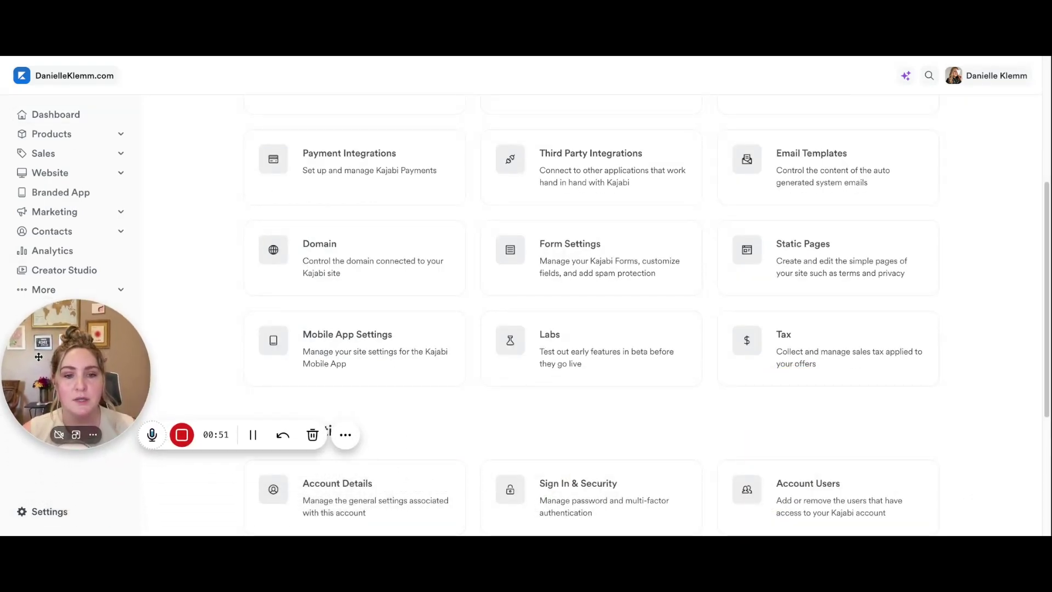
{"action": "scroll", "coordinate": [370, 501], "scroll_direction": "down", "scroll_amount": 1}
{"action": "scroll", "coordinate": [411, 436], "scroll_direction": "down", "scroll_amount": 2}
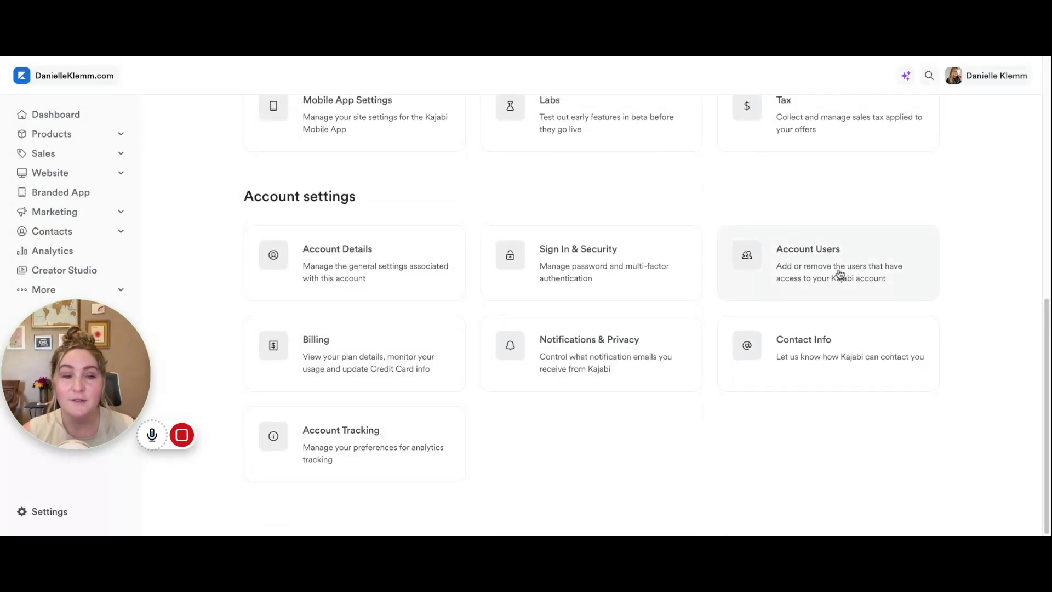
{"action": "left_click", "coordinate": [839, 275]}
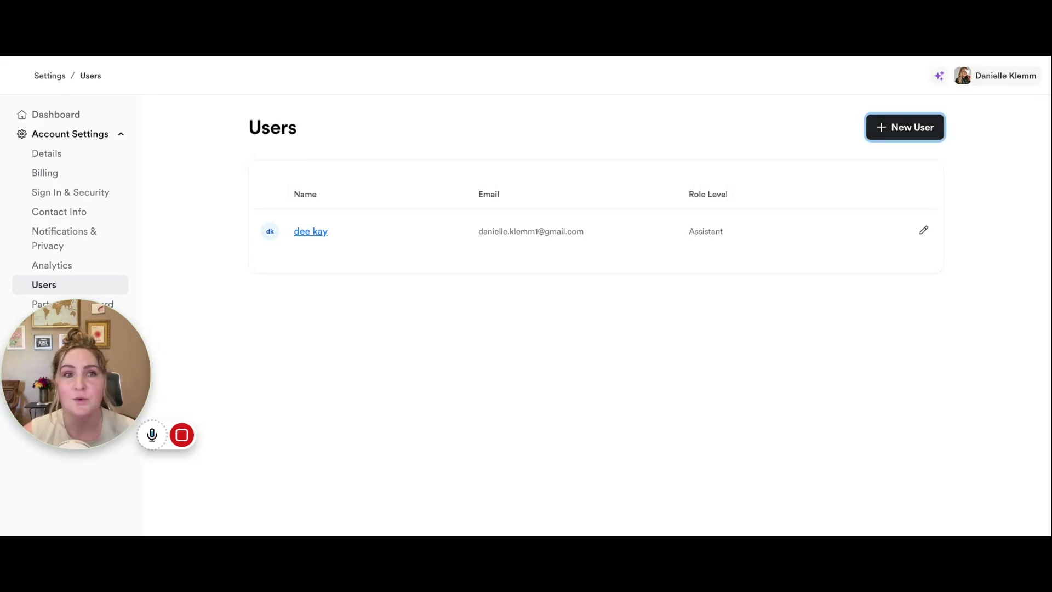
Start a new user and place the cursor in the blank First name and Email fields
{"action": "left_click", "coordinate": [904, 127]}
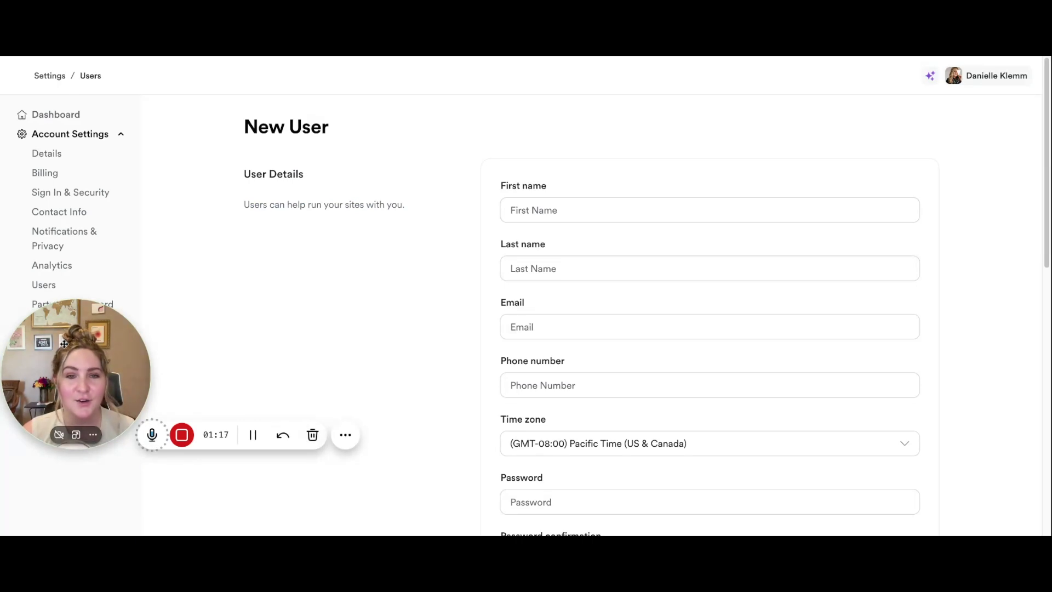
{"action": "left_click_drag", "start_coordinate": [60, 357], "coordinate": [71, 412]}
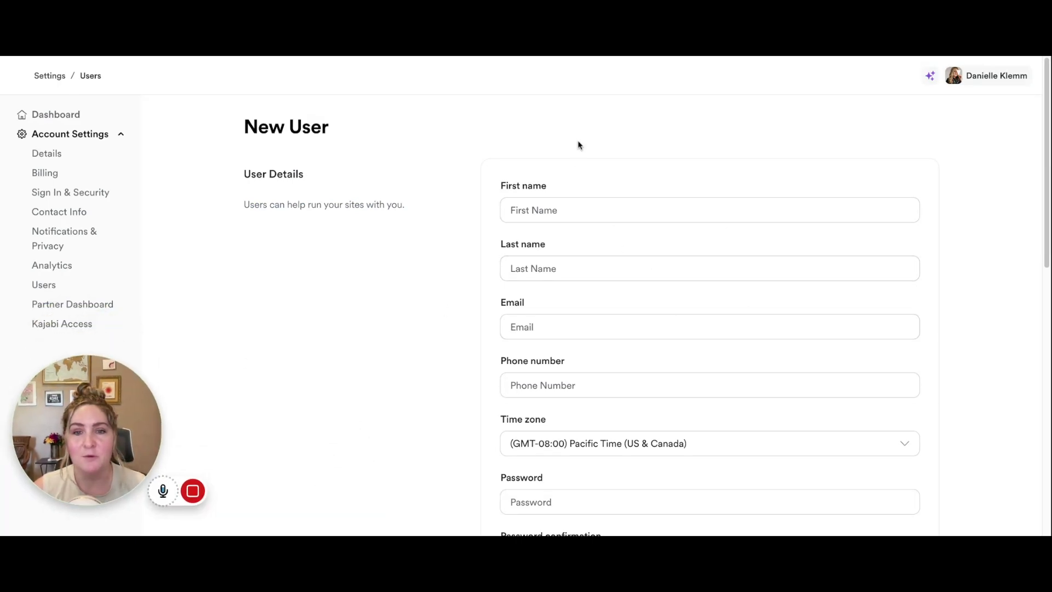
{"action": "left_click", "coordinate": [575, 201]}
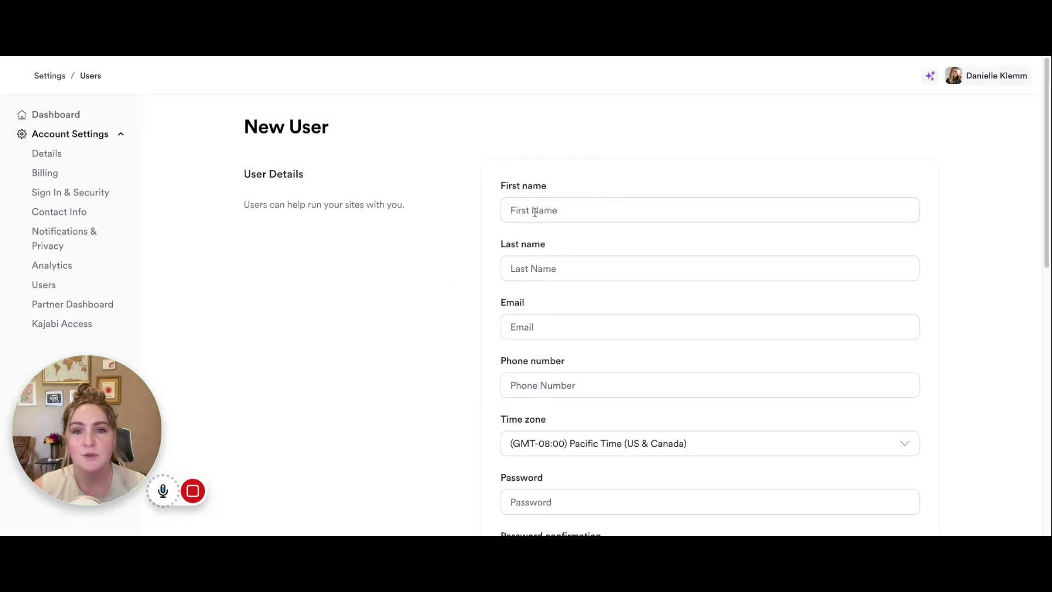
{"action": "scroll", "coordinate": [479, 345], "scroll_direction": "down", "scroll_amount": 1}
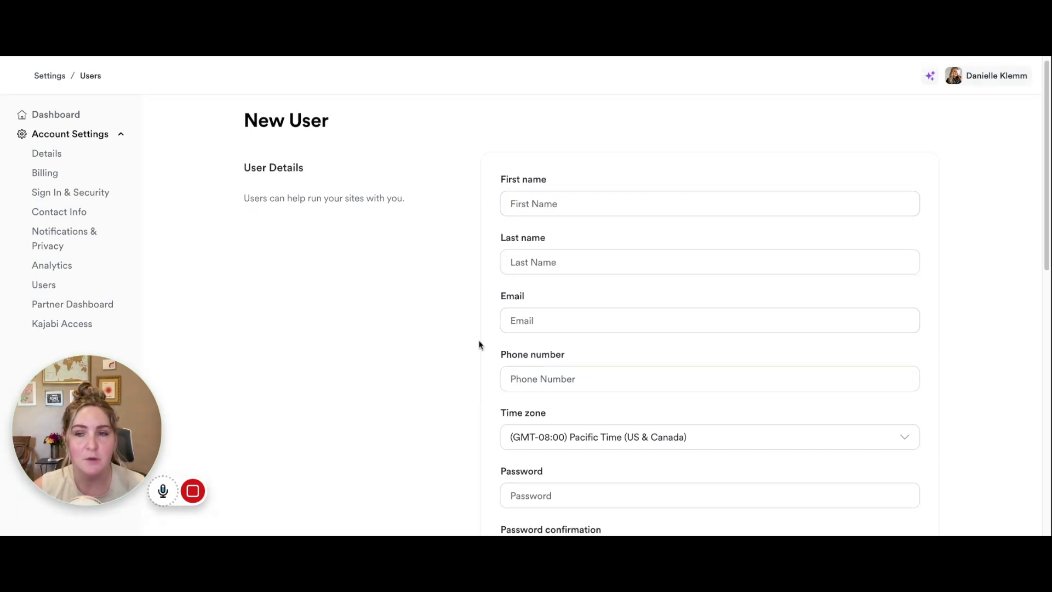
{"action": "scroll", "coordinate": [479, 344], "scroll_direction": "down", "scroll_amount": 1}
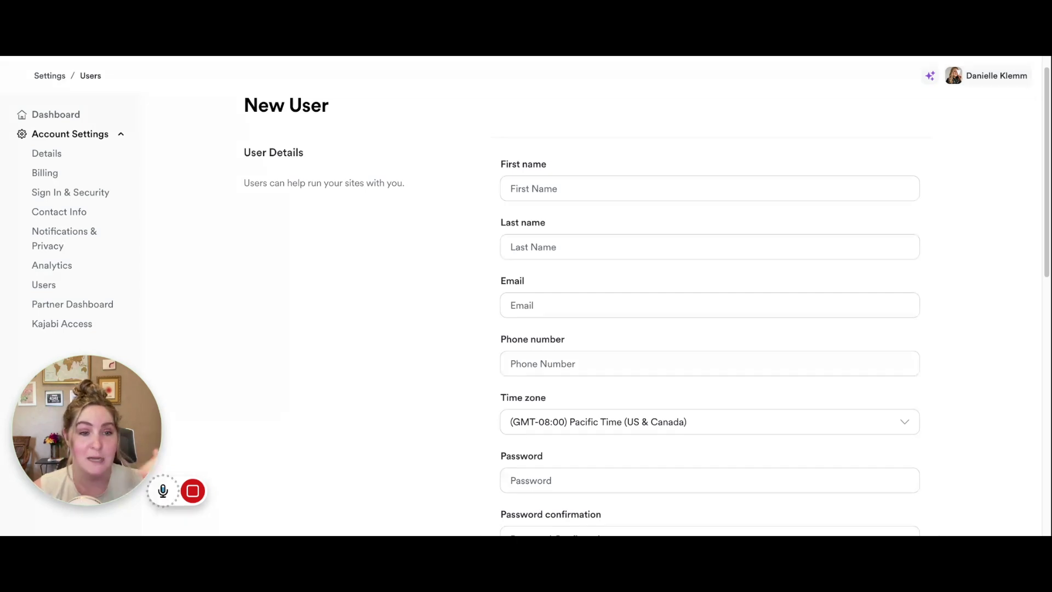
{"action": "left_click", "coordinate": [547, 303]}
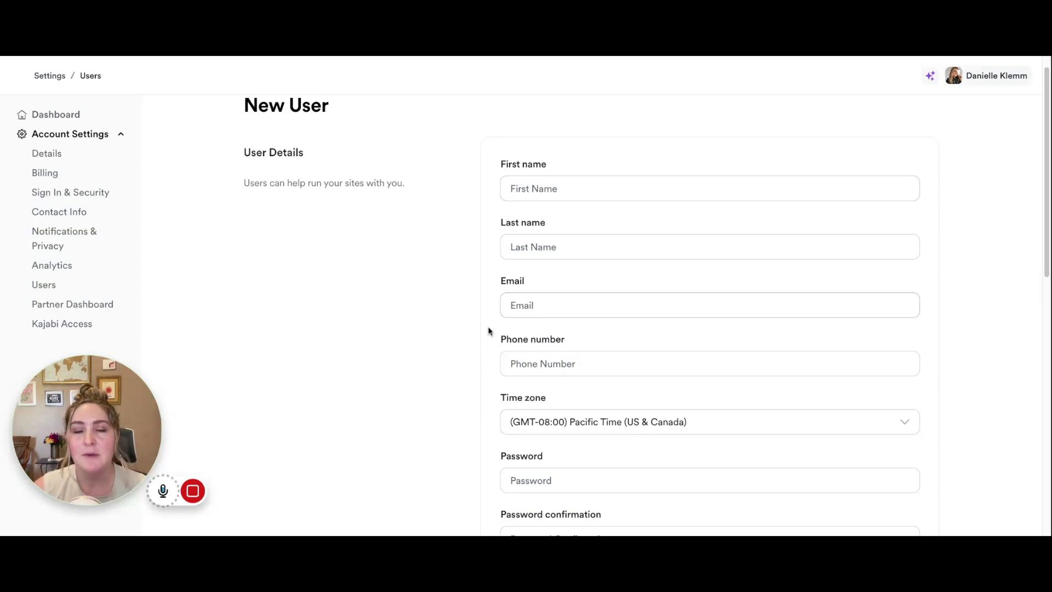
{"action": "scroll", "coordinate": [783, 262], "scroll_direction": "down", "scroll_amount": 2}
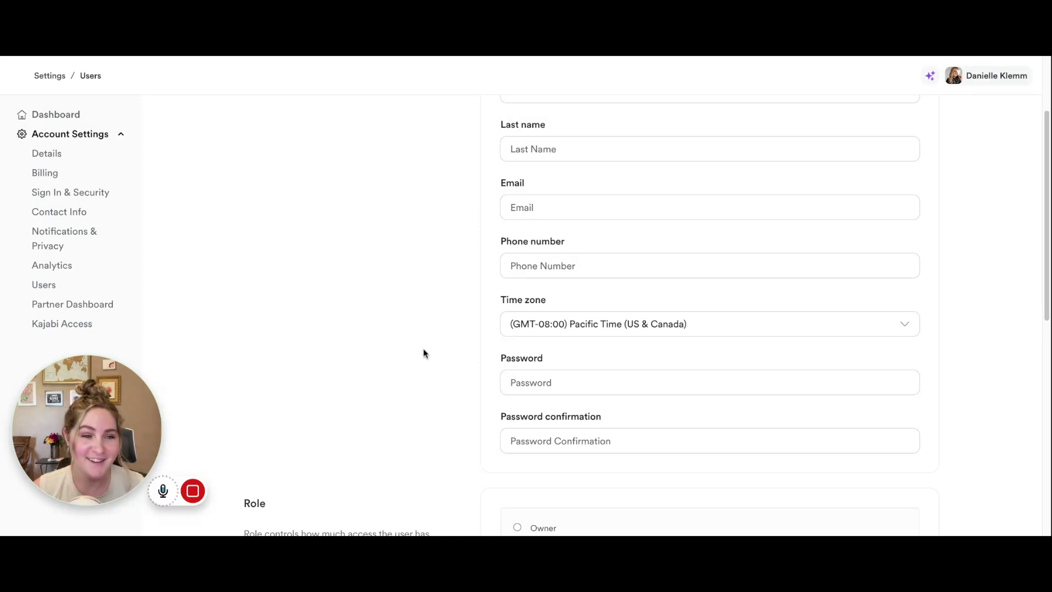
{"action": "scroll", "coordinate": [587, 310], "scroll_direction": "down", "scroll_amount": 2}
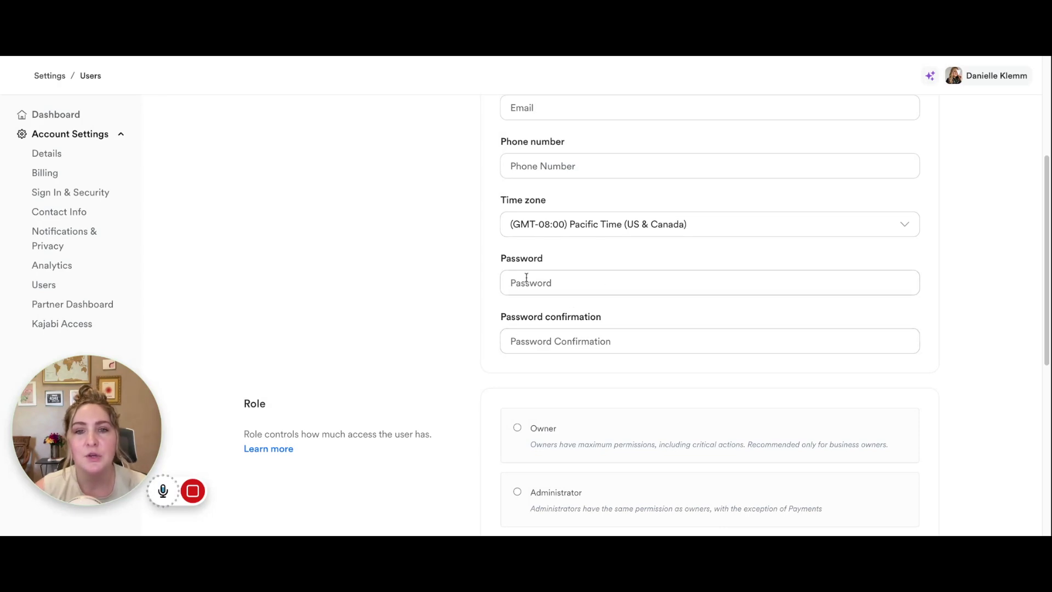
{"action": "scroll", "coordinate": [551, 318], "scroll_direction": "up", "scroll_amount": 4}
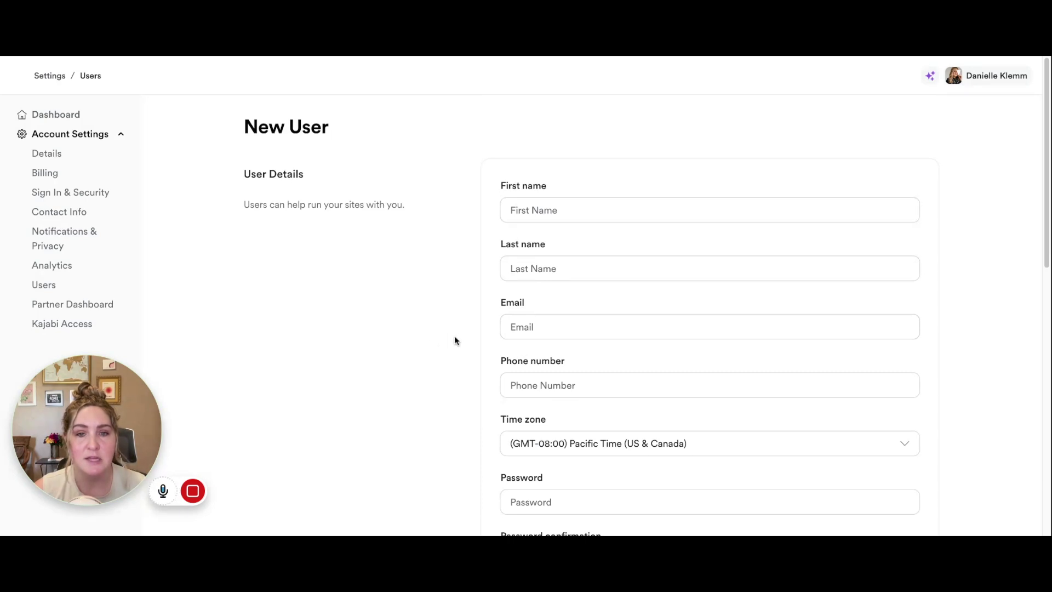
{"action": "scroll", "coordinate": [457, 336], "scroll_direction": "down", "scroll_amount": 3}
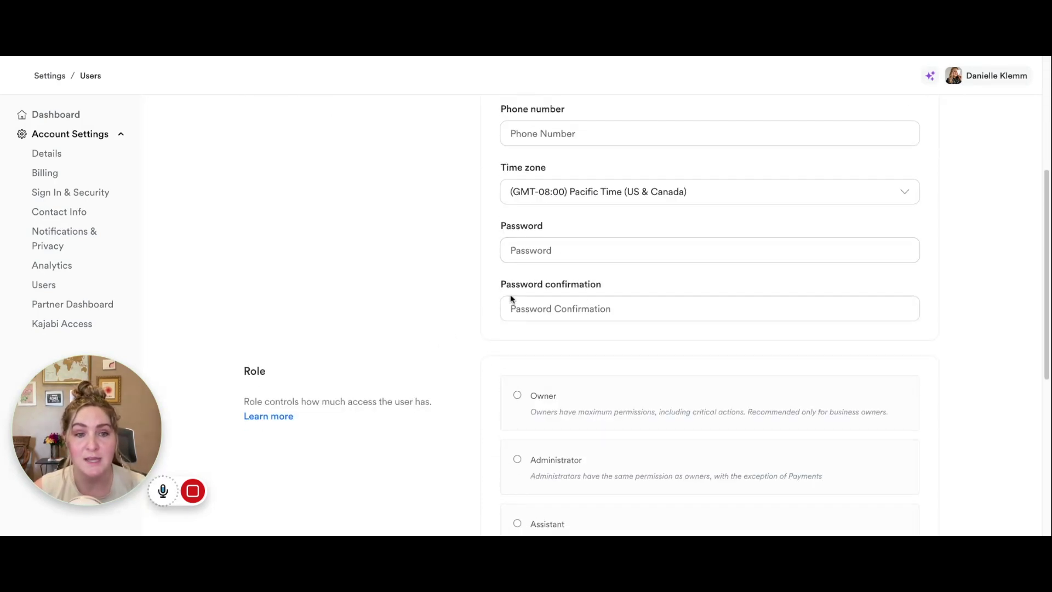
{"action": "scroll", "coordinate": [491, 321], "scroll_direction": "down", "scroll_amount": 3}
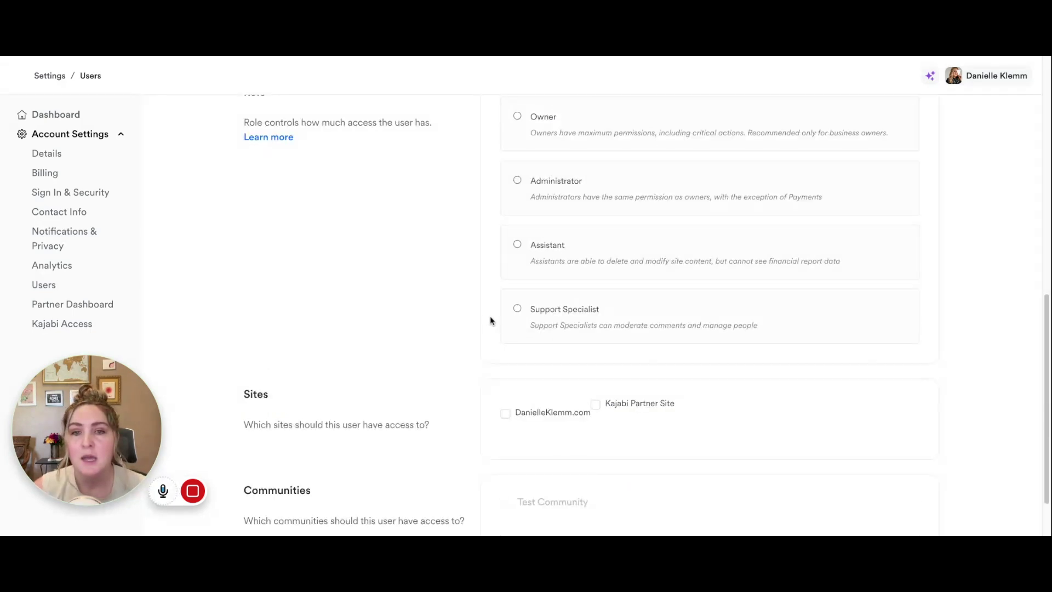
{"action": "scroll", "coordinate": [485, 319], "scroll_direction": "up", "scroll_amount": 1}
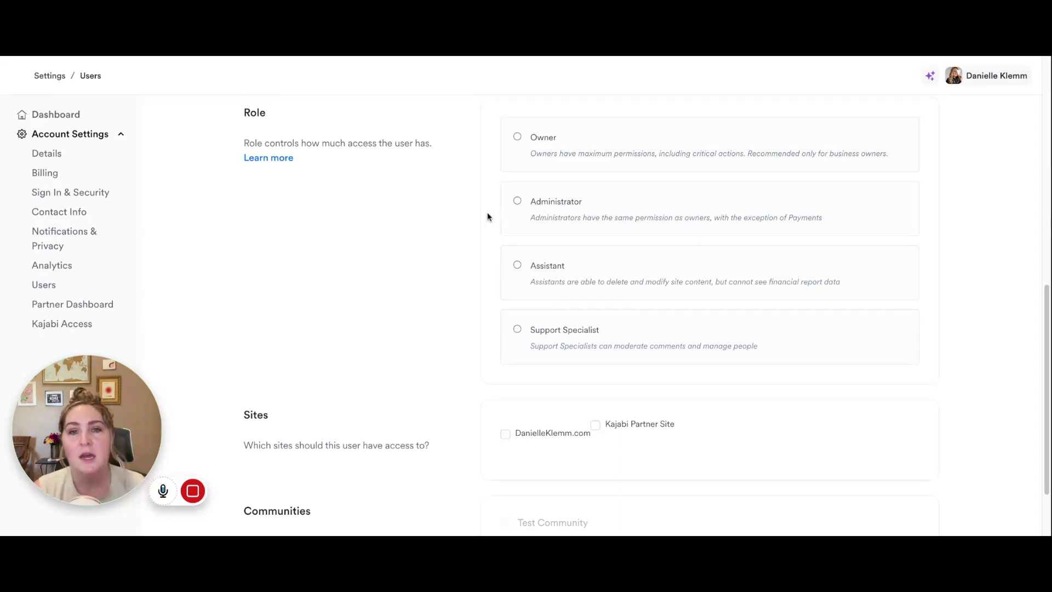
{"action": "scroll", "coordinate": [478, 228], "scroll_direction": "down", "scroll_amount": 1}
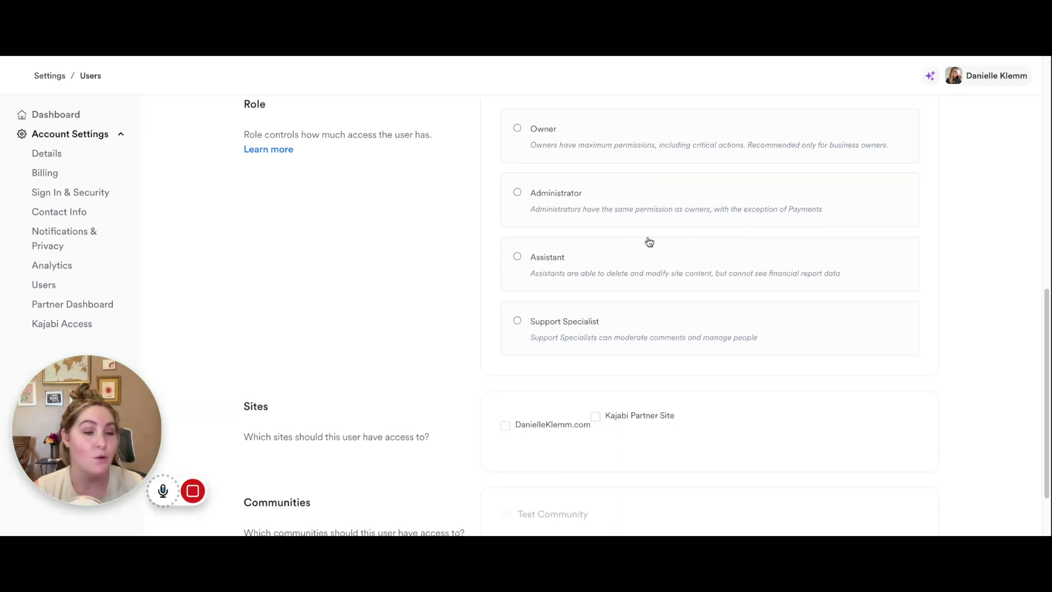
{"action": "scroll", "coordinate": [600, 242], "scroll_direction": "down", "scroll_amount": 2}
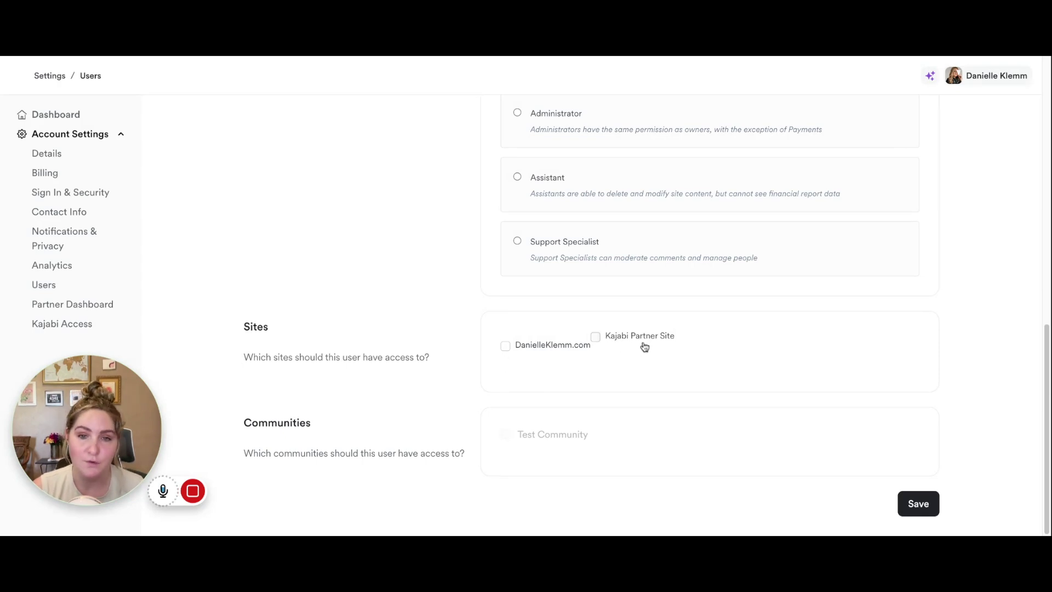
Grant the new user access to the DanielleKlemm.com site and Test Community
{"action": "left_click", "coordinate": [505, 346]}
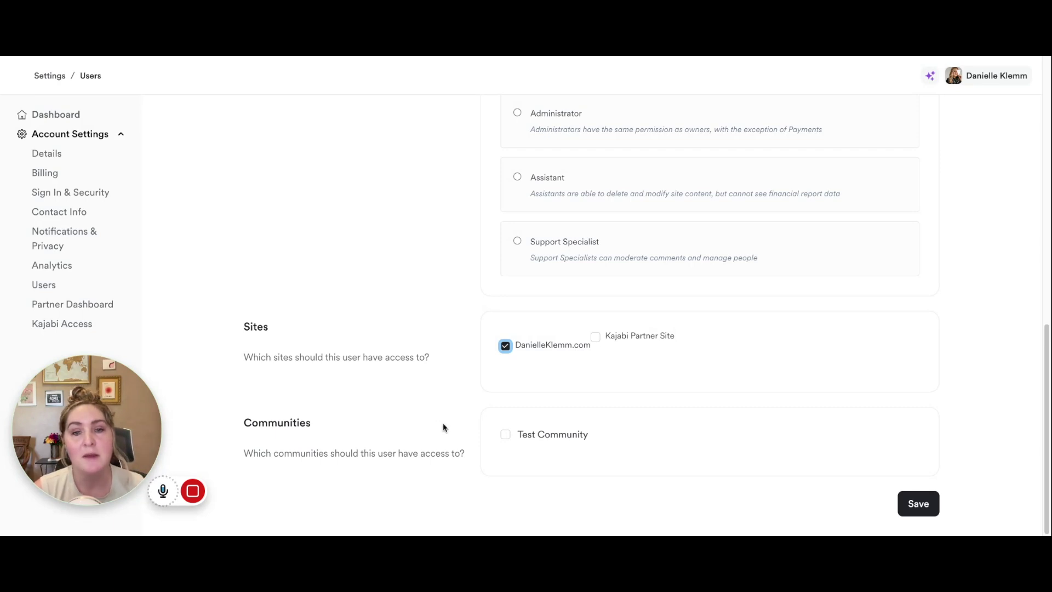
{"action": "left_click", "coordinate": [506, 436]}
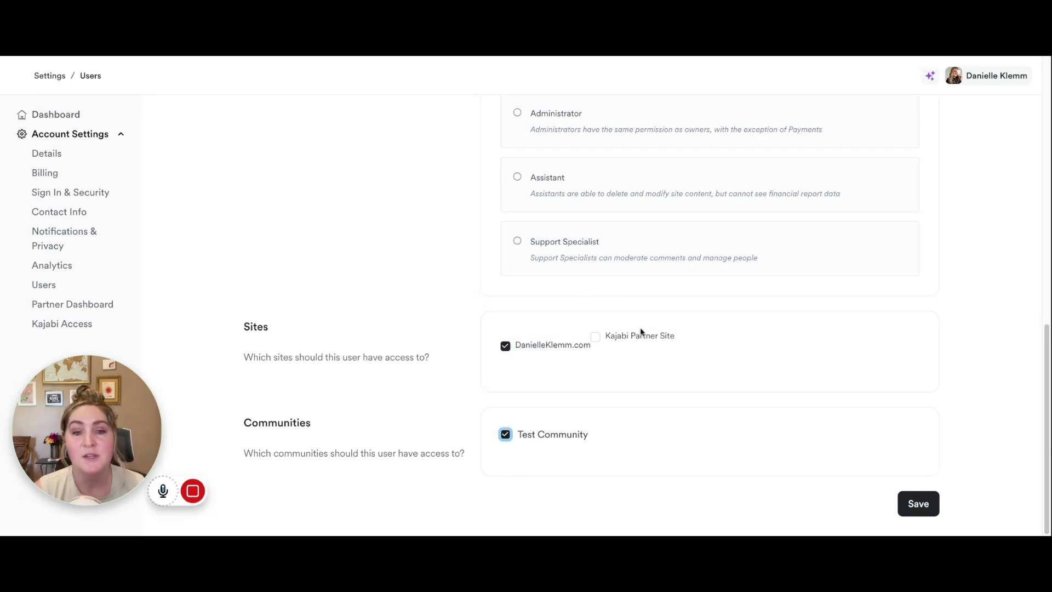